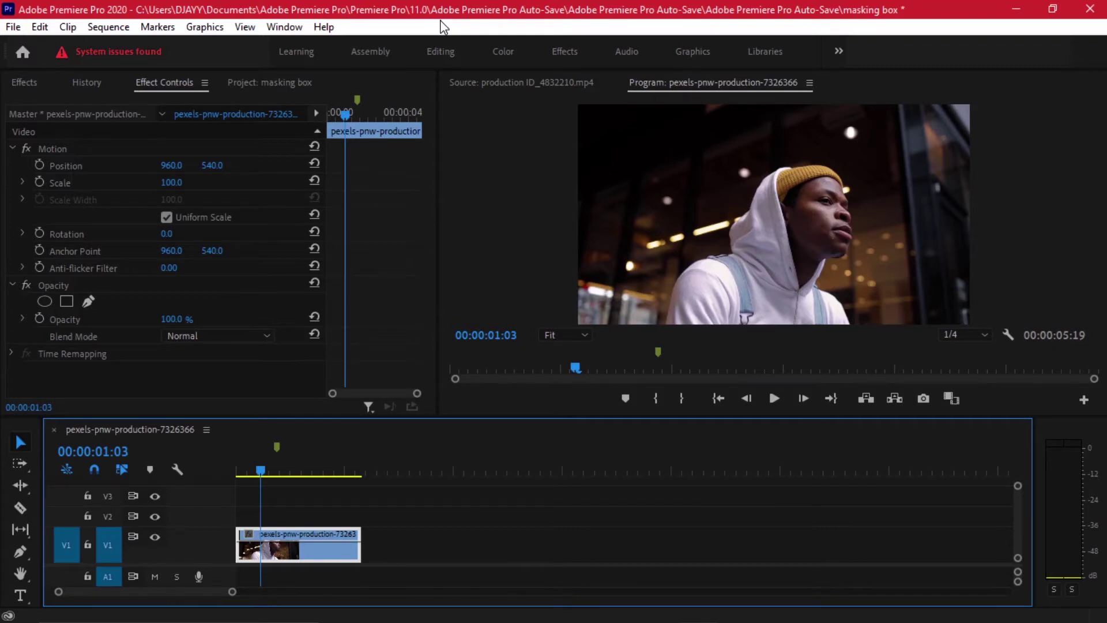
Scrub the Timeline playhead to frame 00:00:01:21
left_click(257, 469)
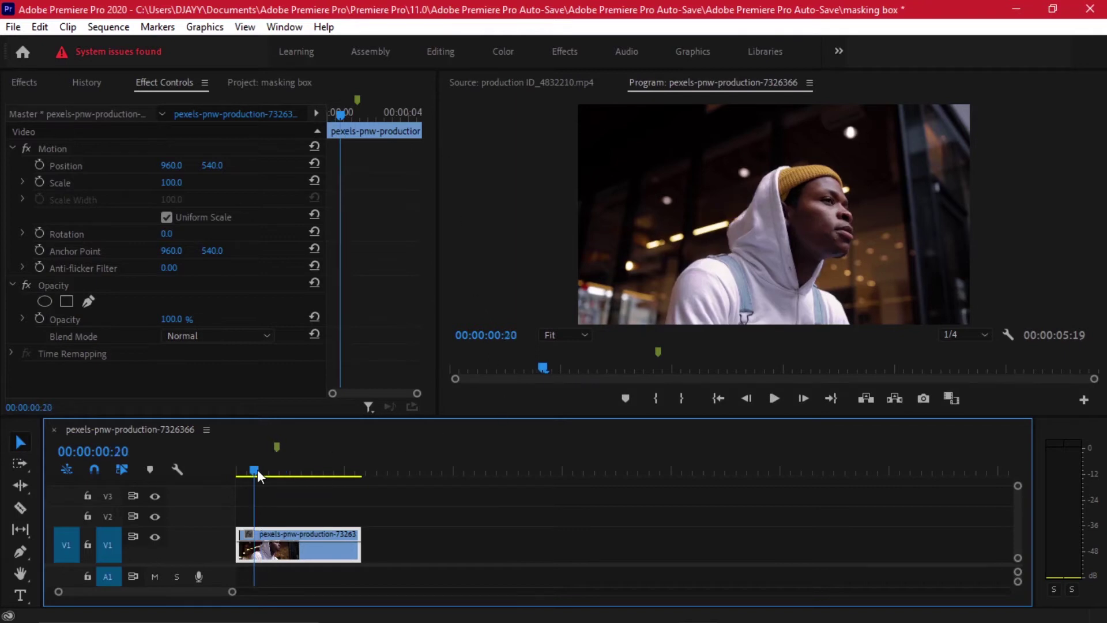
left_click_drag(257, 464, 279, 474)
left_click_drag(345, 415, 346, 440)
left_click(413, 524)
left_click(344, 565)
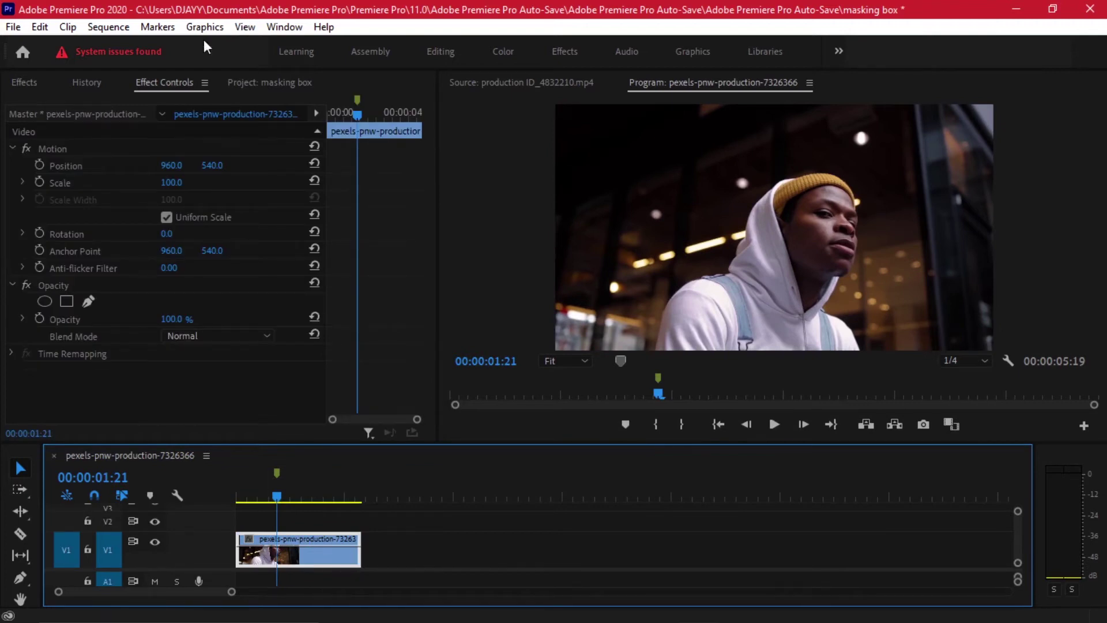
left_click(169, 83)
left_click(365, 553)
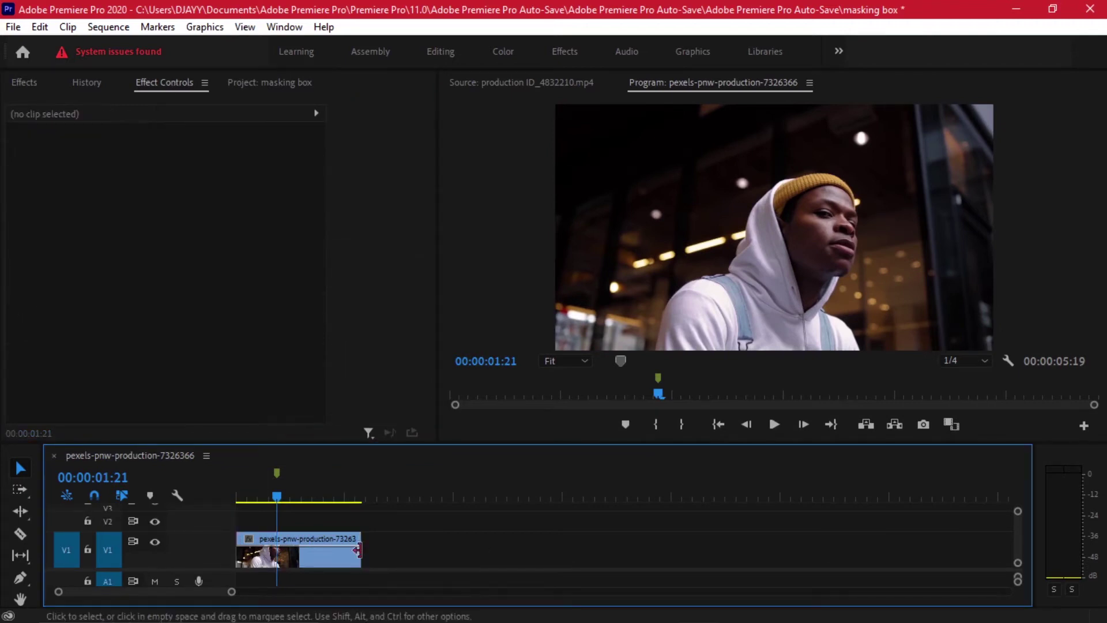
left_click(328, 565)
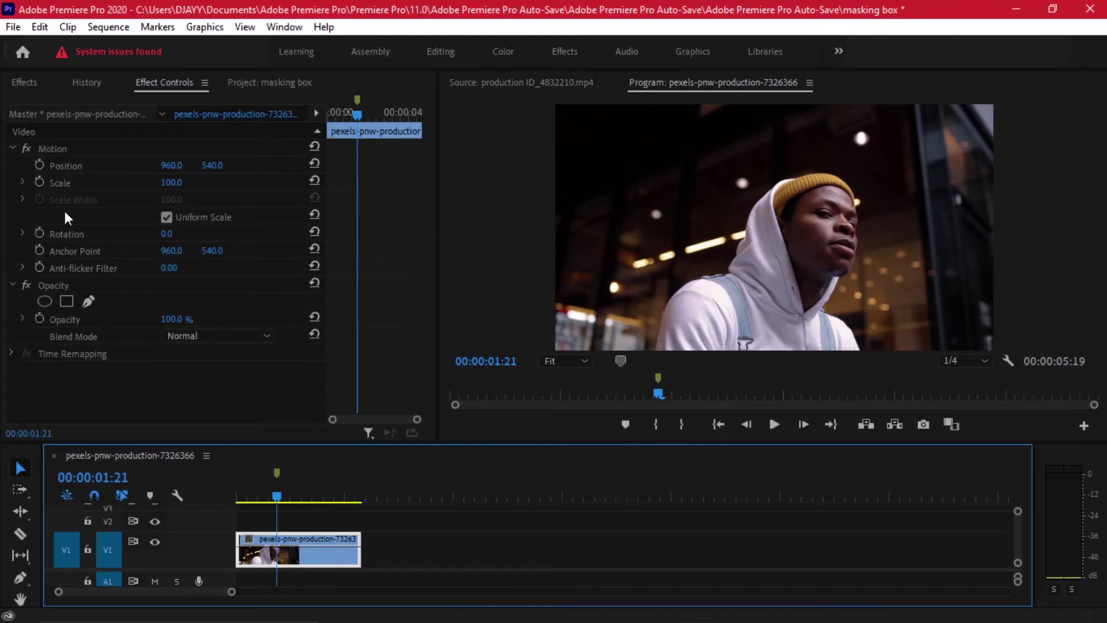
left_click(160, 83)
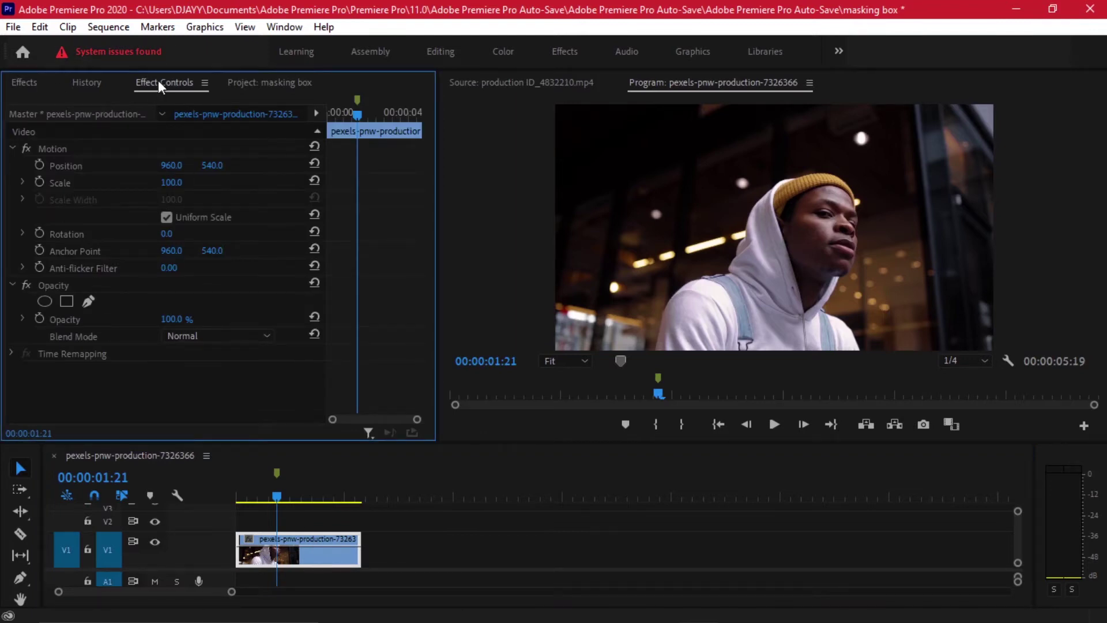
left_click(285, 27)
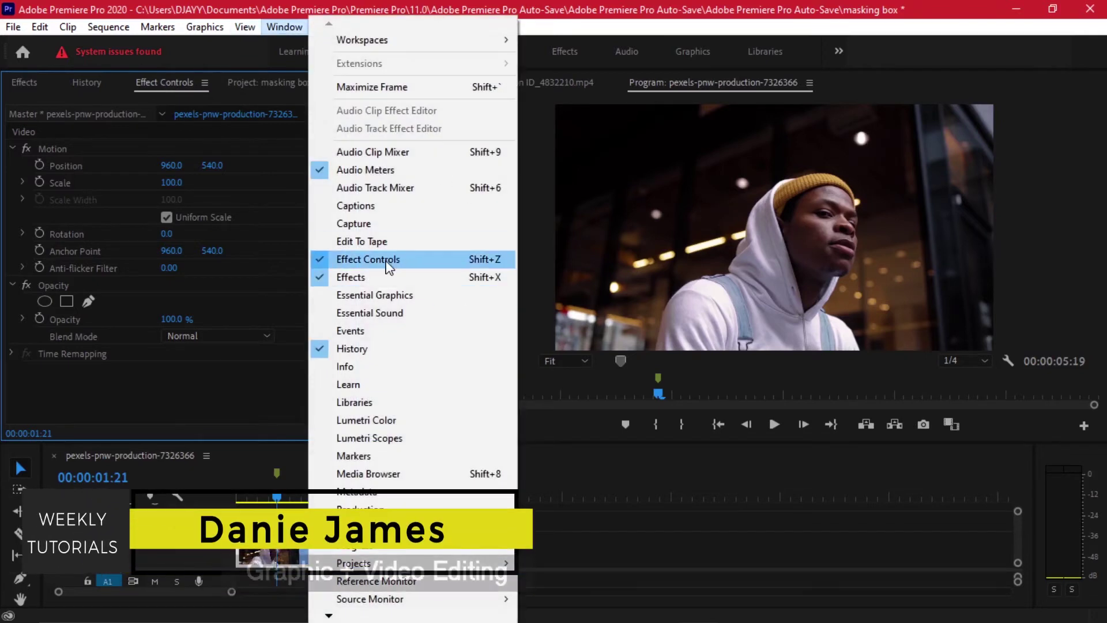
left_click(243, 378)
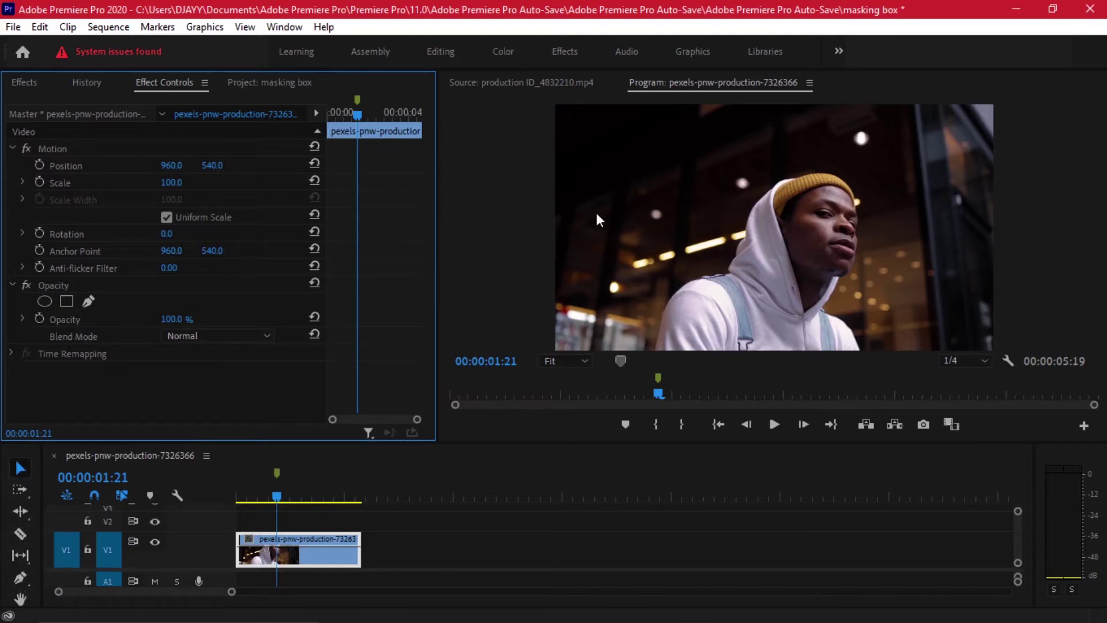
Add a pen mask to Opacity, maximize the Program monitor, and place two points at the arm's bottom
left_click(88, 302)
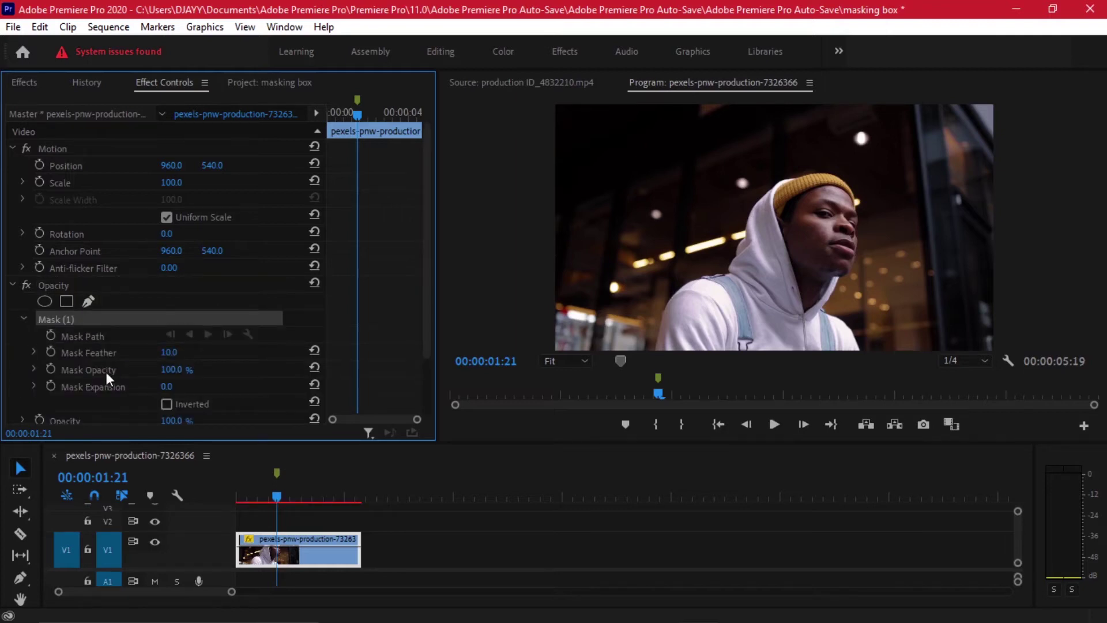
scroll(110, 378, "down", 3)
left_click(729, 83)
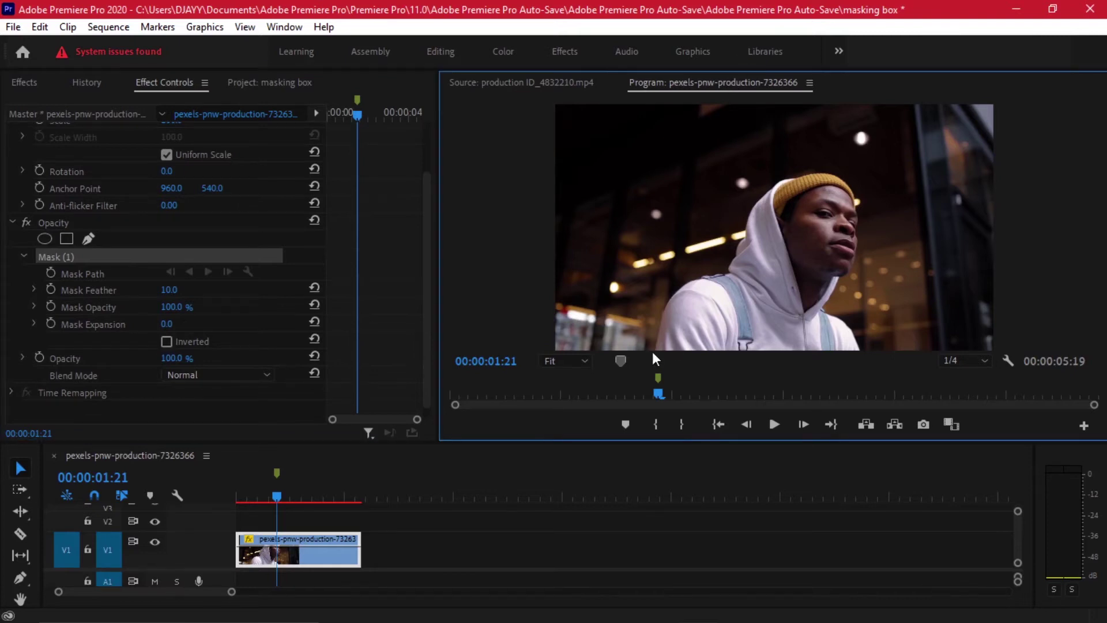
double_click(750, 88)
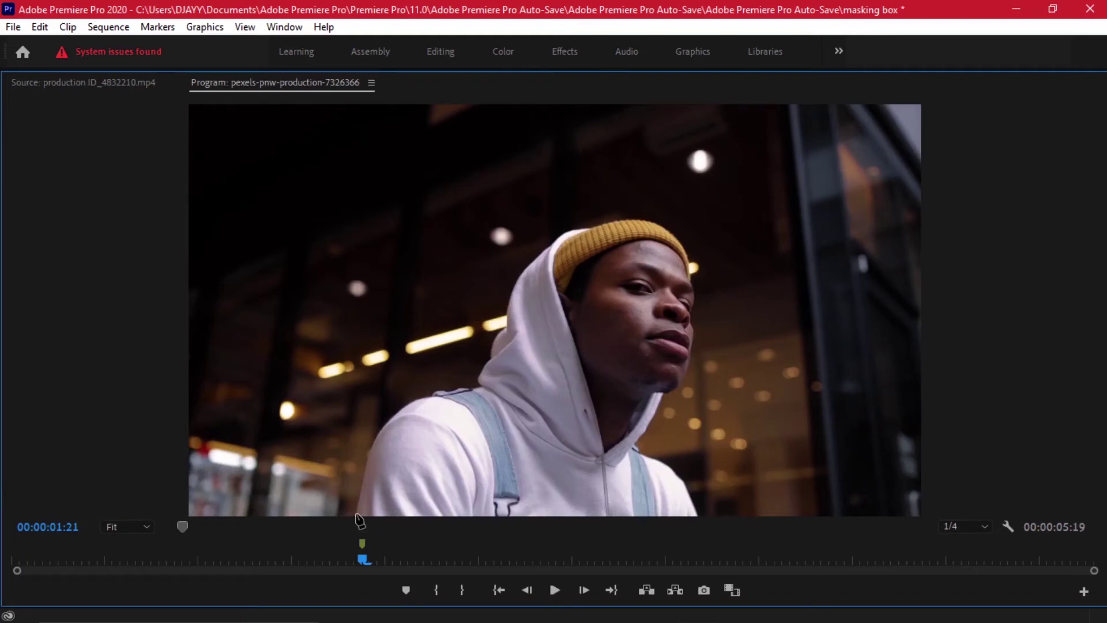
left_click(356, 514)
left_click(362, 475)
Zoom the Program monitor to 75% and add two mask points up to the shoulder top
left_click(128, 527)
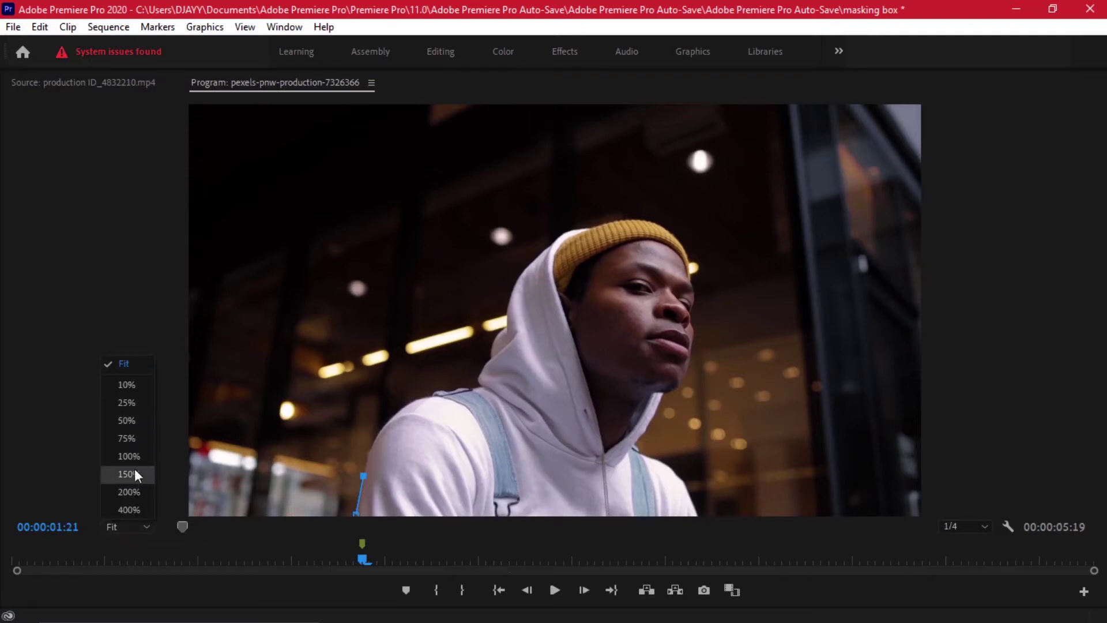
left_click(121, 455)
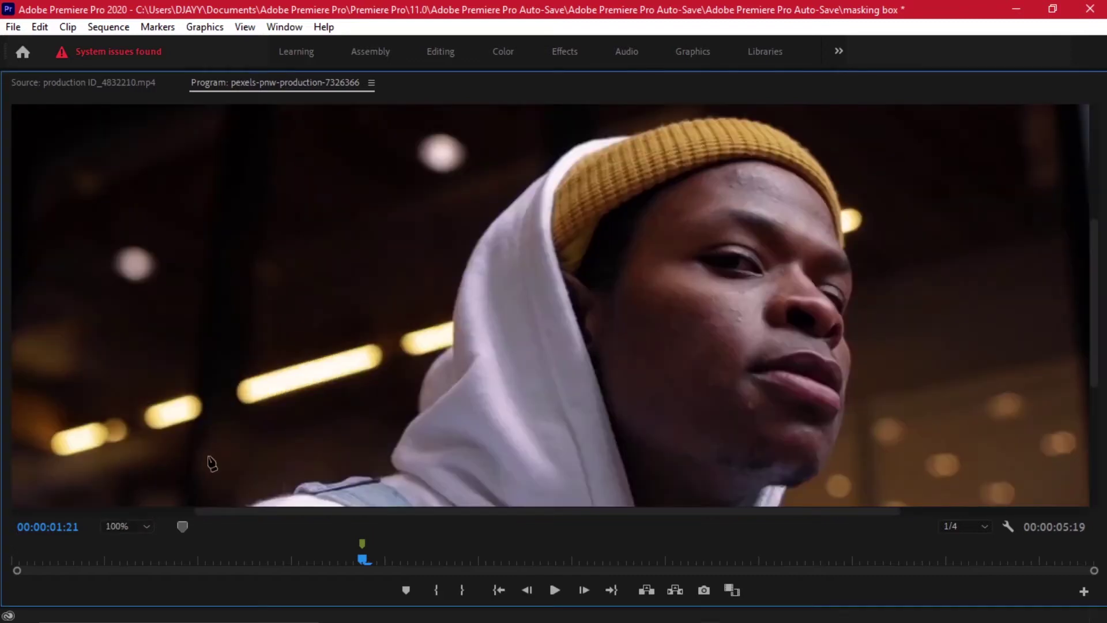
left_click(125, 526)
left_click(126, 439)
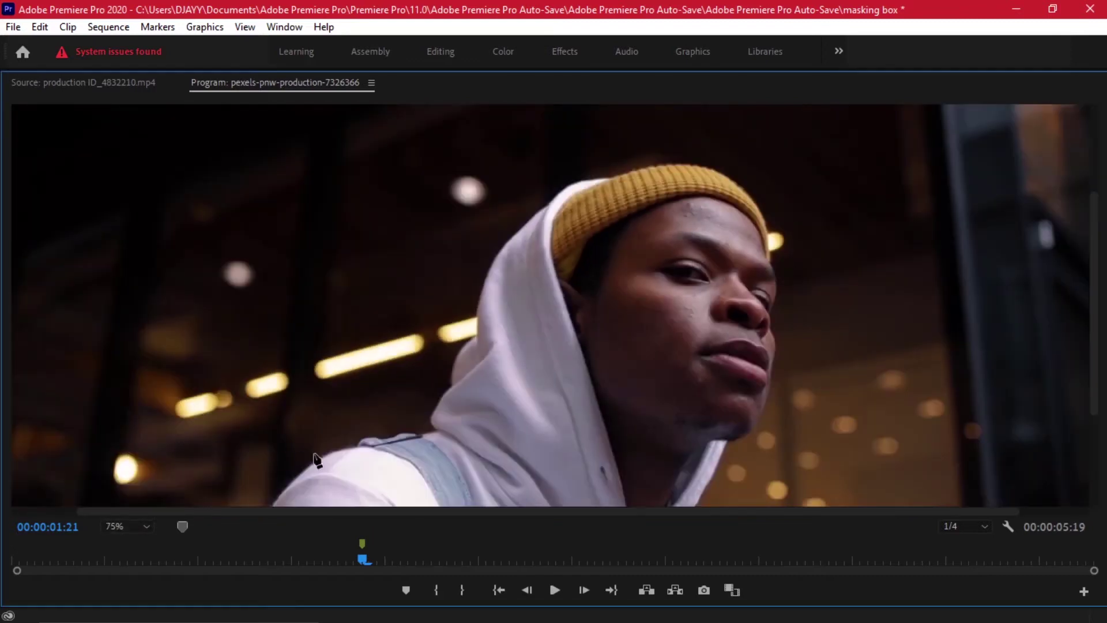
left_click_drag(1093, 312, 1092, 438)
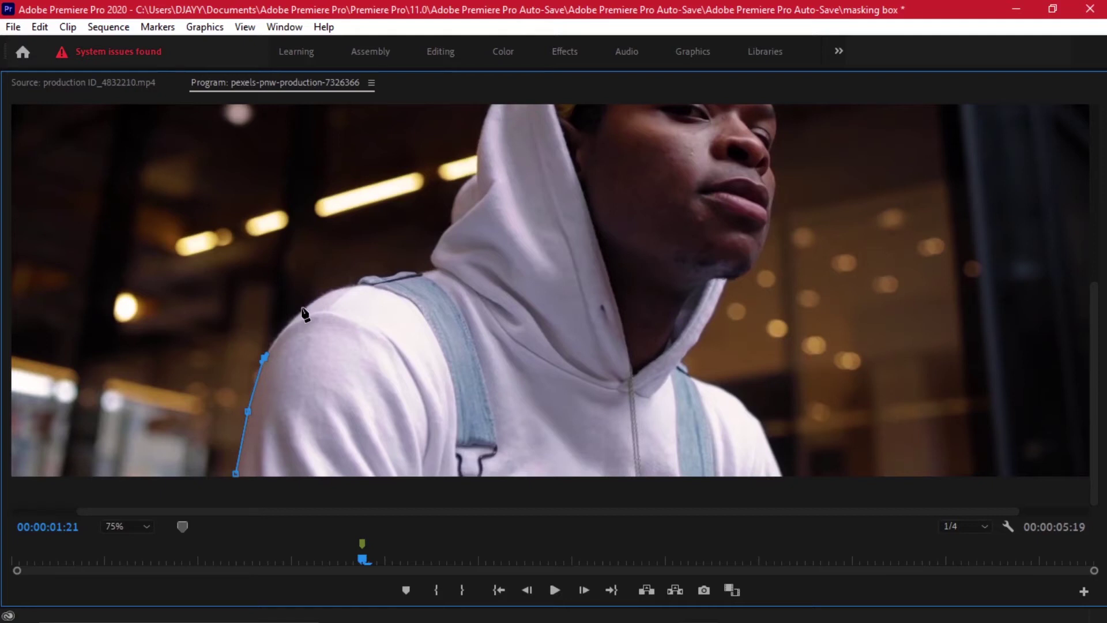
left_click(301, 307)
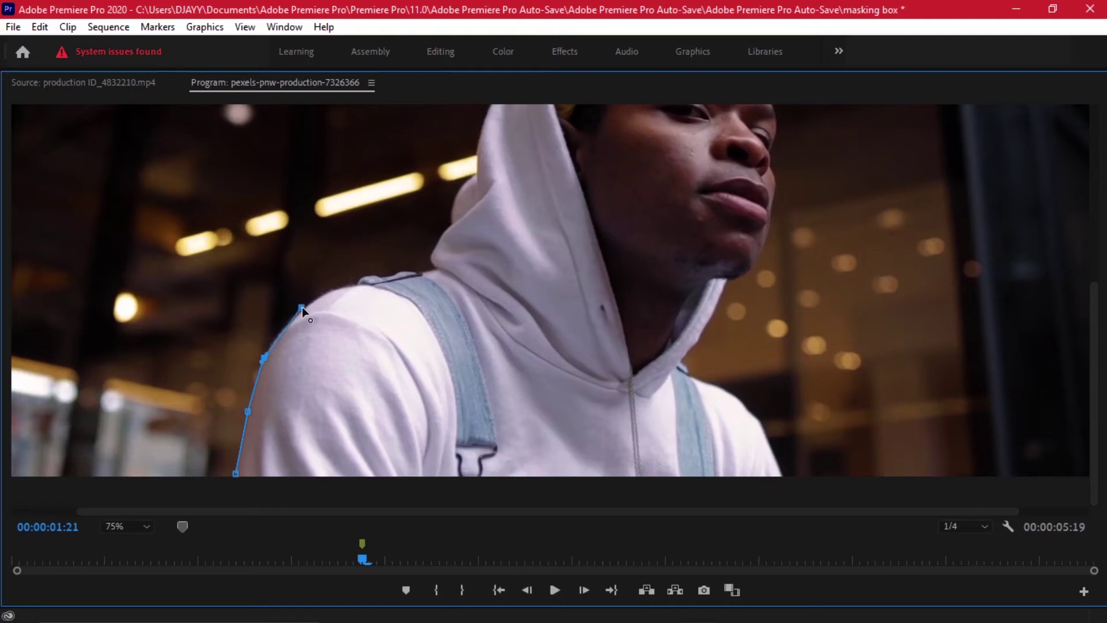
left_click(352, 283)
Nudge the shoulder mask points, then undo the misplaced upper ones
left_click(301, 308)
mouse_move(300, 309)
left_mouse_down()
mouse_move(291, 317)
mouse_move(259, 250)
mouse_move(293, 315)
left_mouse_up()
mouse_move(355, 284)
left_mouse_down()
mouse_move(388, 292)
mouse_move(311, 287)
mouse_move(359, 287)
left_mouse_up()
left_click_drag(293, 315, 260, 249)
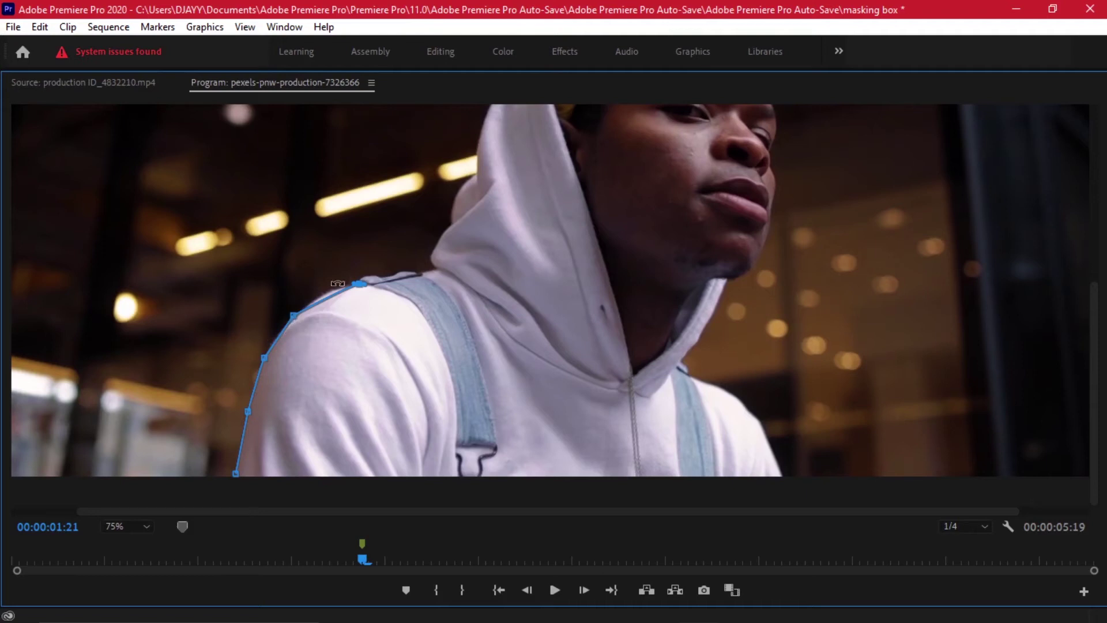
left_click(303, 300)
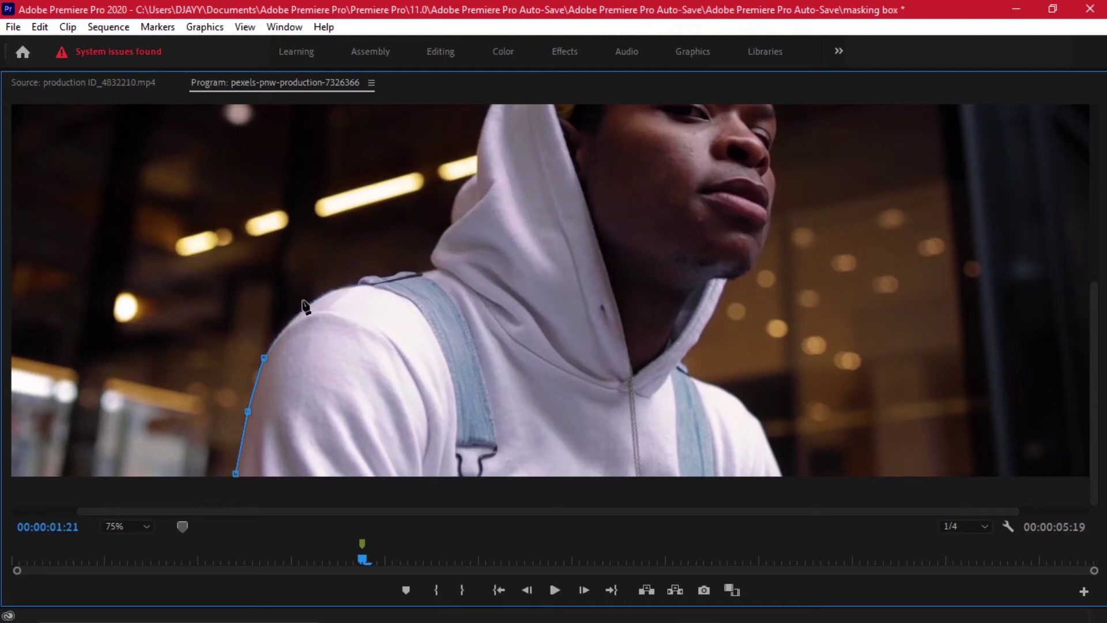
Redraw curved mask points up the upper arm to the shoulder top, bending the curve to fit
left_click(268, 349)
left_click_drag(278, 333, 296, 284)
left_click(358, 282)
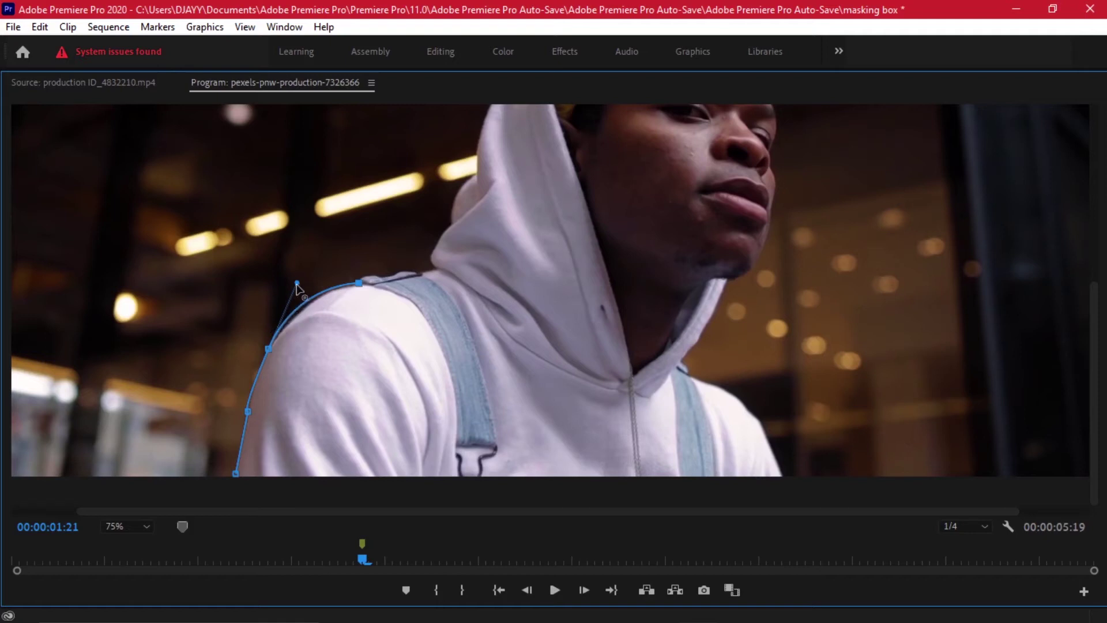
mouse_move(297, 283)
left_mouse_down()
mouse_move(287, 307)
mouse_move(306, 243)
mouse_move(298, 299)
left_mouse_up()
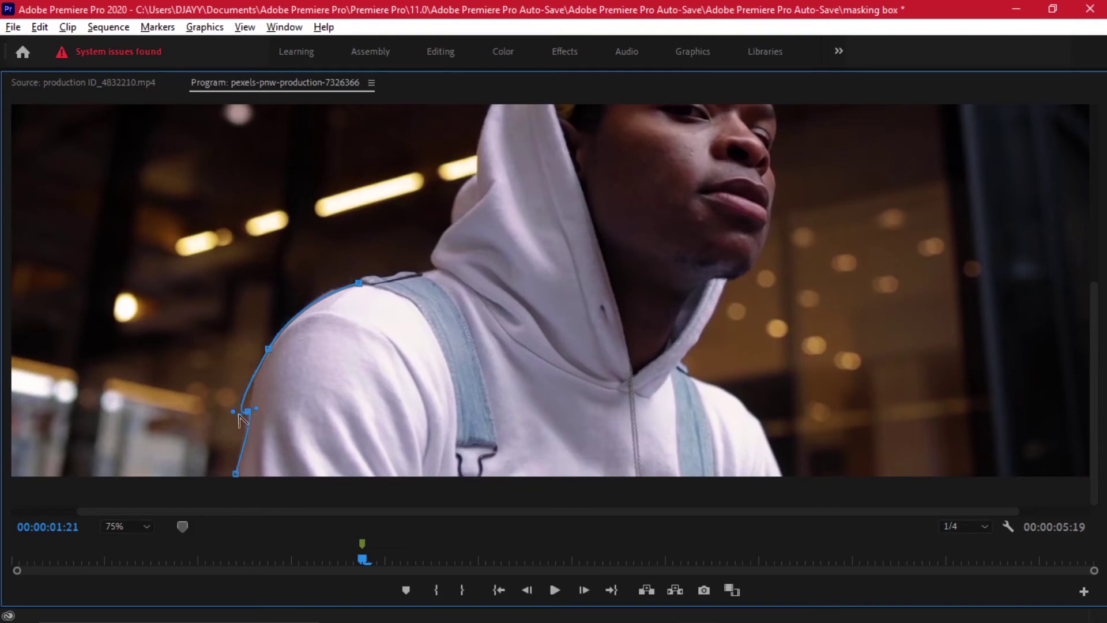
Tweak the lower point's curve to hug the arm and add a mask point along the strap
mouse_move(238, 414)
left_mouse_down()
mouse_move(251, 401)
mouse_move(233, 412)
left_mouse_up()
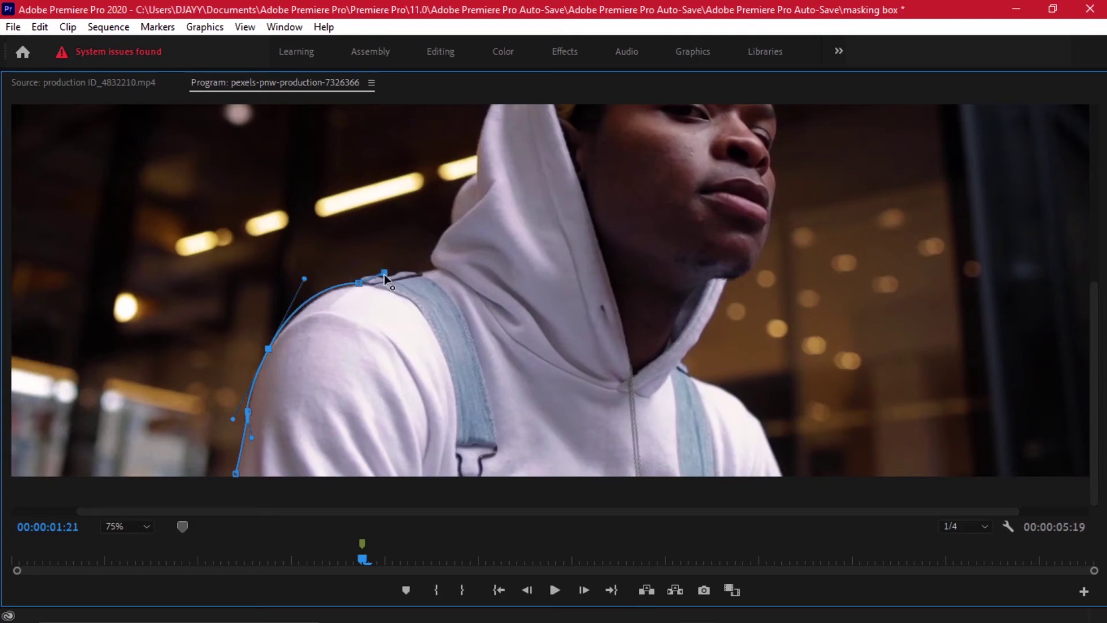
left_click(410, 267)
Zoom the Program monitor to 100%, adjust the shoulder point's curve, and undo the stray changes
left_click(140, 521)
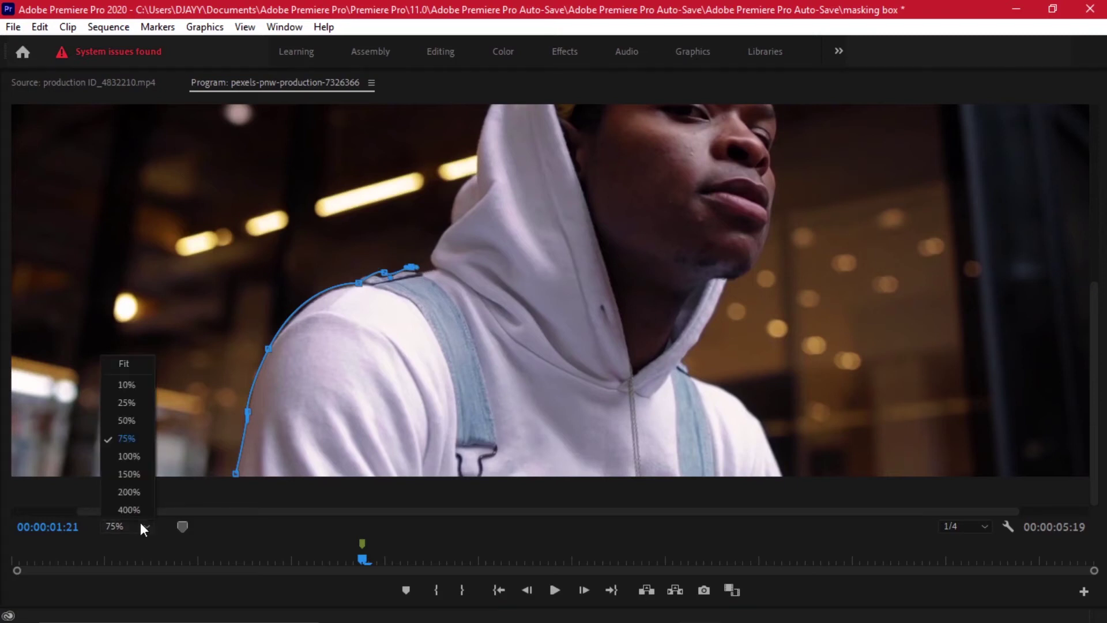
left_click(140, 465)
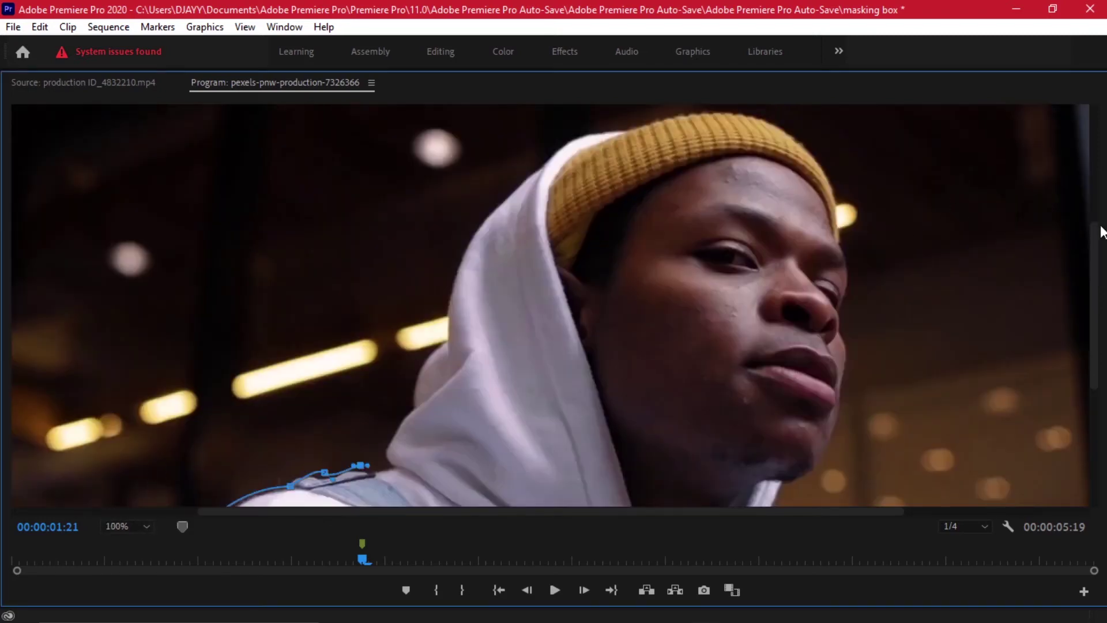
left_click_drag(1097, 238, 1093, 334)
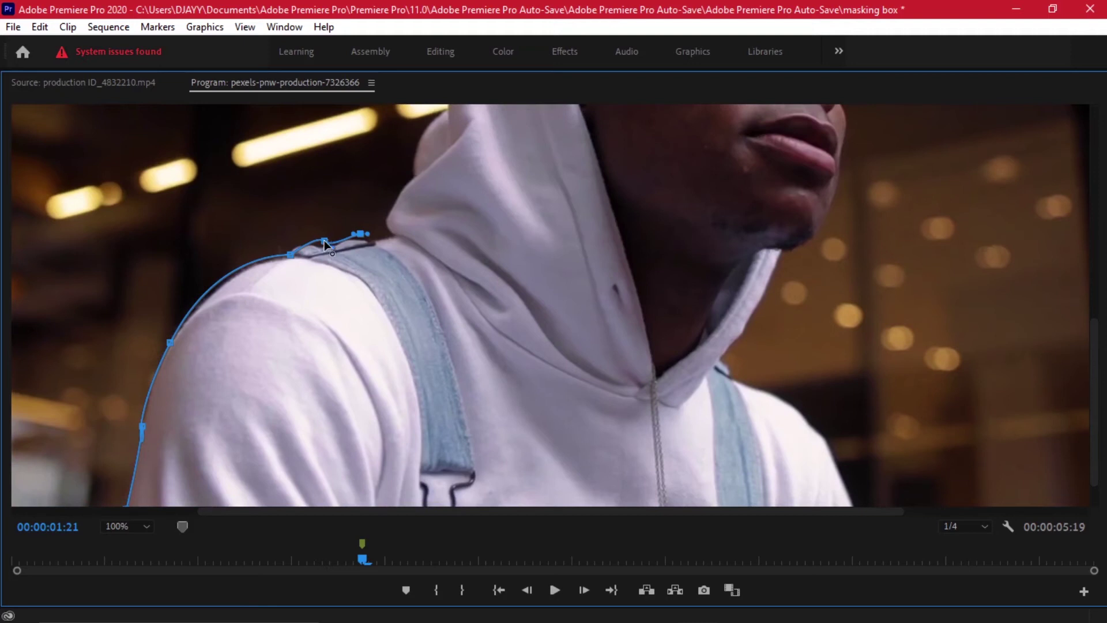
left_click_drag(324, 242, 324, 246)
left_click_drag(316, 239, 286, 235)
scroll(1080, 370, "up", 5)
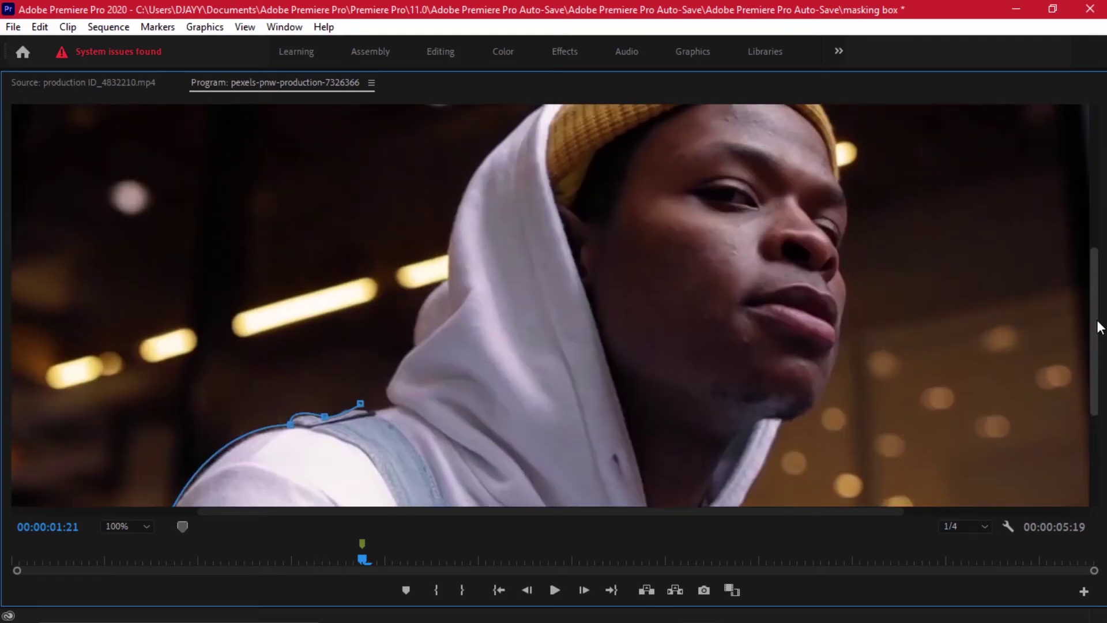
scroll(1080, 356, "up", 2)
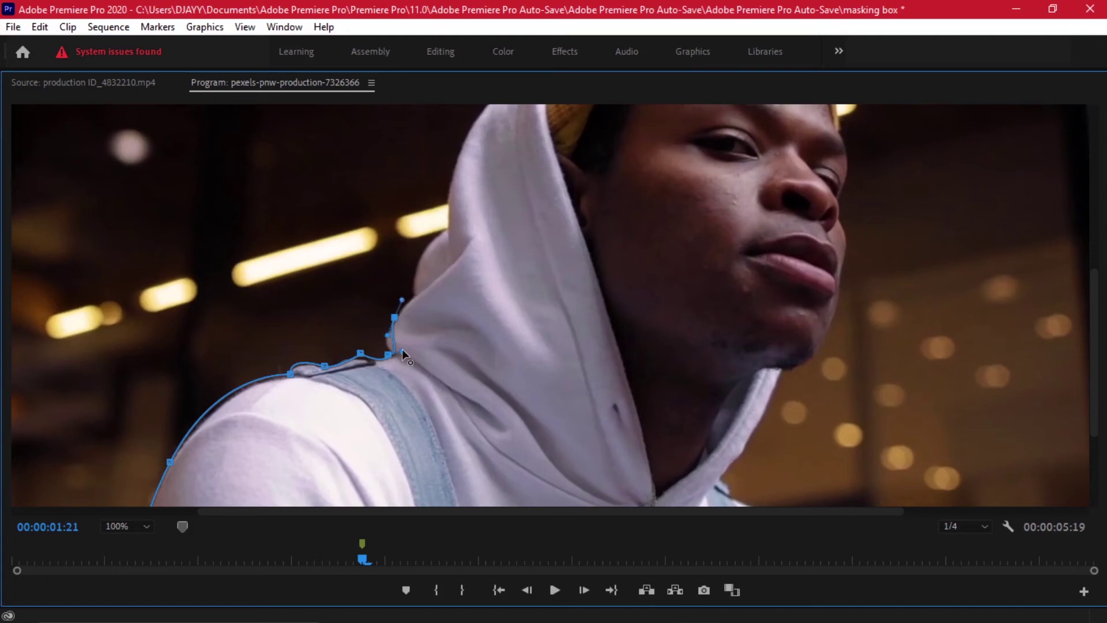
key("alt")
left_click(385, 335, "alt")
key("ctrl+z")
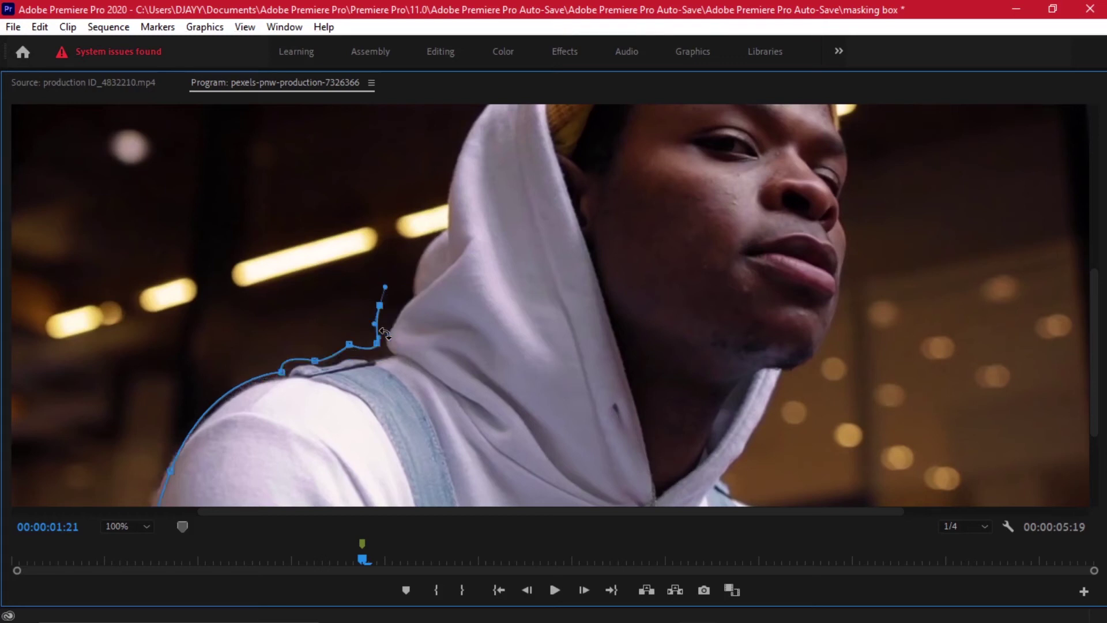
key("ctrl+z")
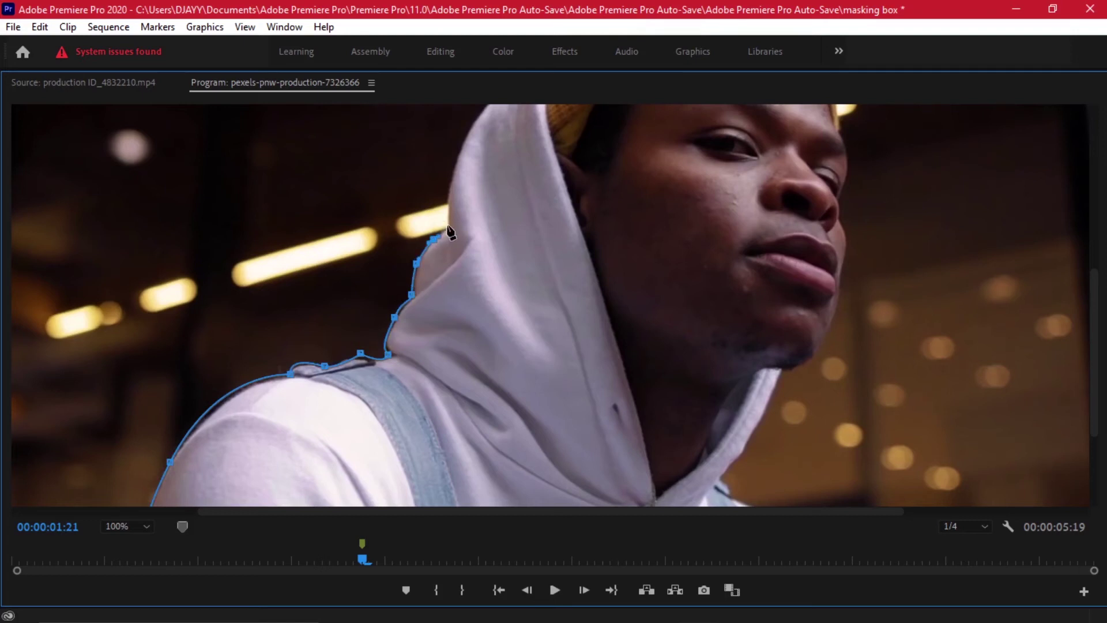
Add curved mask points up the hood's edge, repositioning one onto the outline
left_click(447, 221)
scroll(1050, 227, "up", 5)
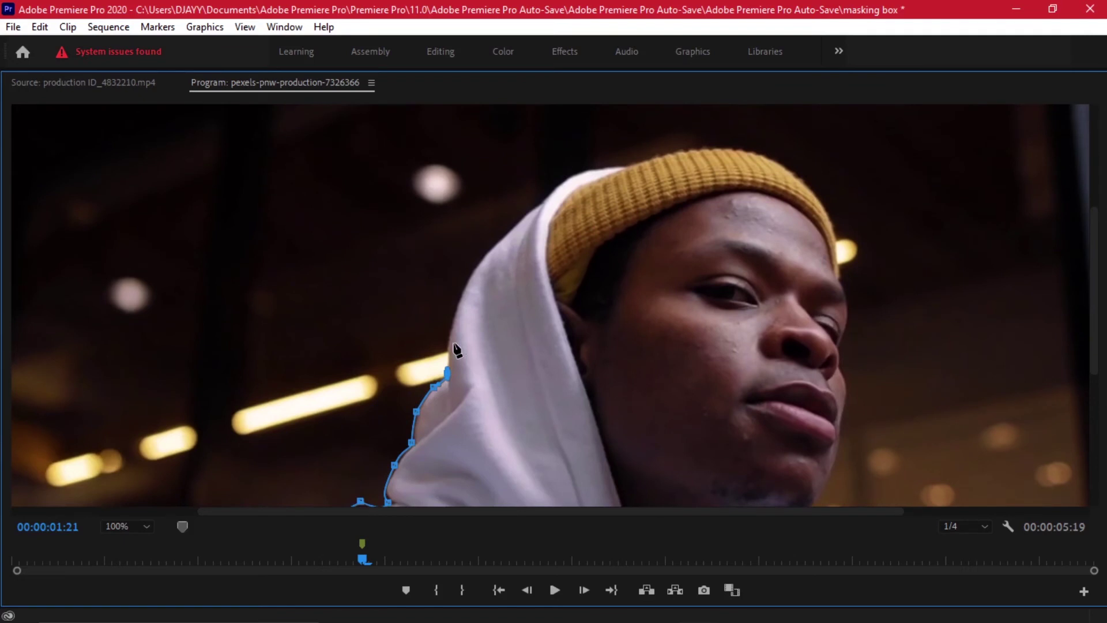
left_click(451, 331)
left_click_drag(455, 311, 461, 262)
left_click(499, 237)
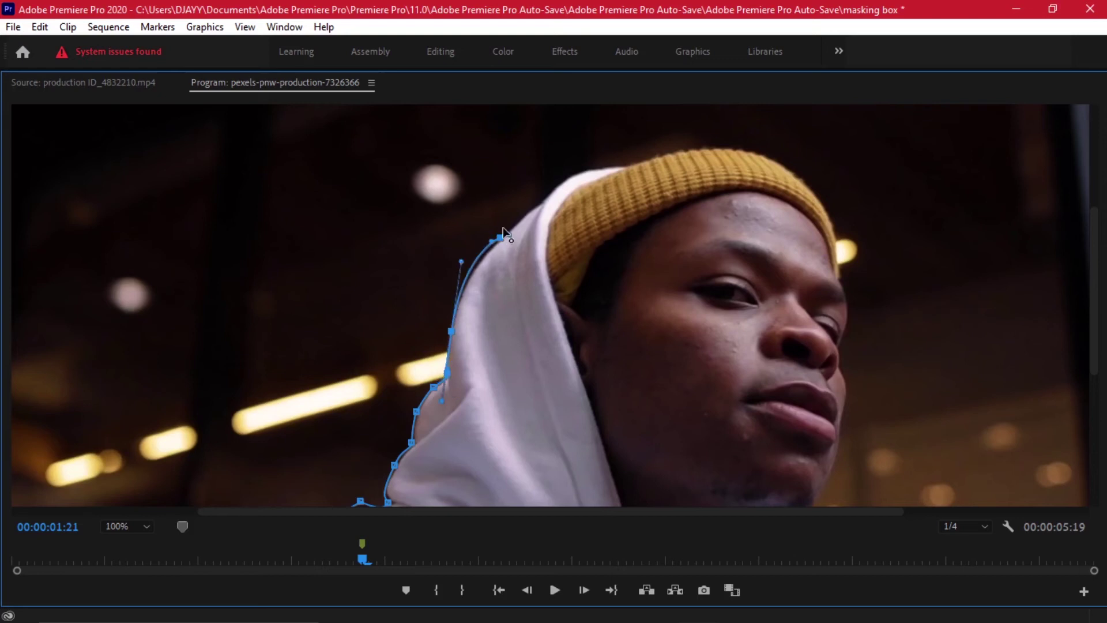
left_click(537, 207)
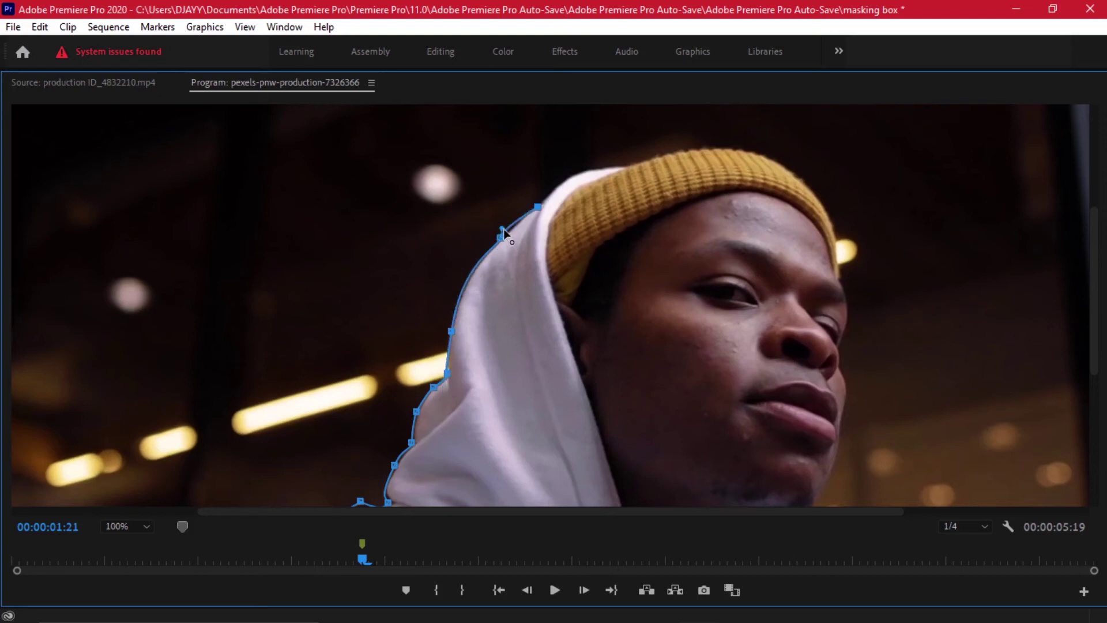
left_click_drag(503, 232, 506, 234)
left_click(500, 237)
left_click_drag(489, 245, 456, 297)
Continue the mask outline across the top of the beanie to its right side
left_click(559, 186)
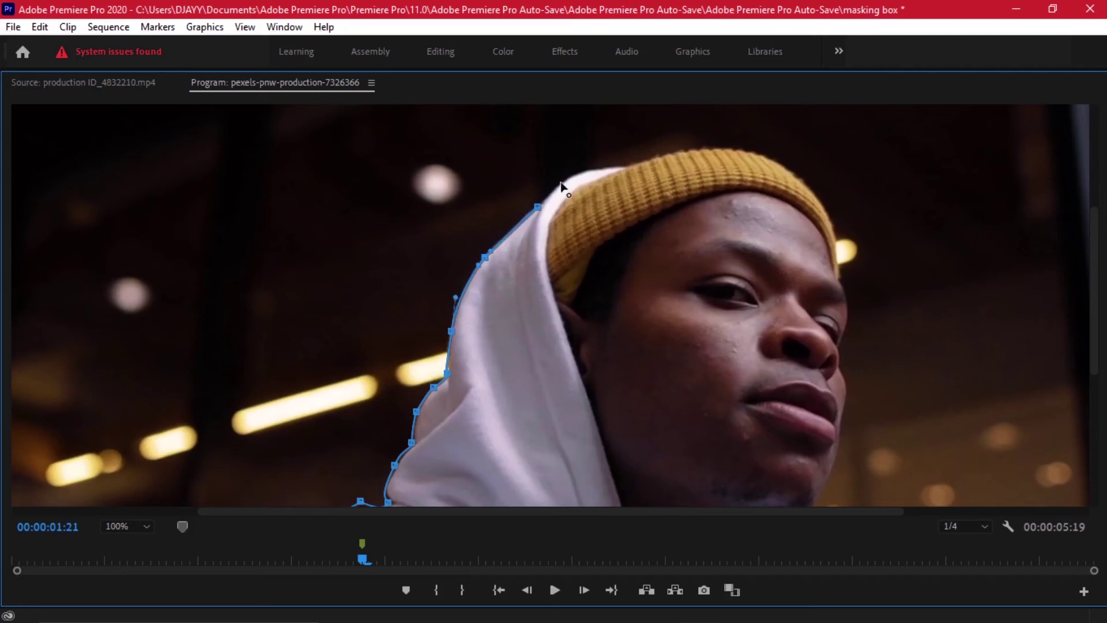
left_click(597, 169)
left_click(621, 164)
left_click(680, 148)
left_click(703, 149)
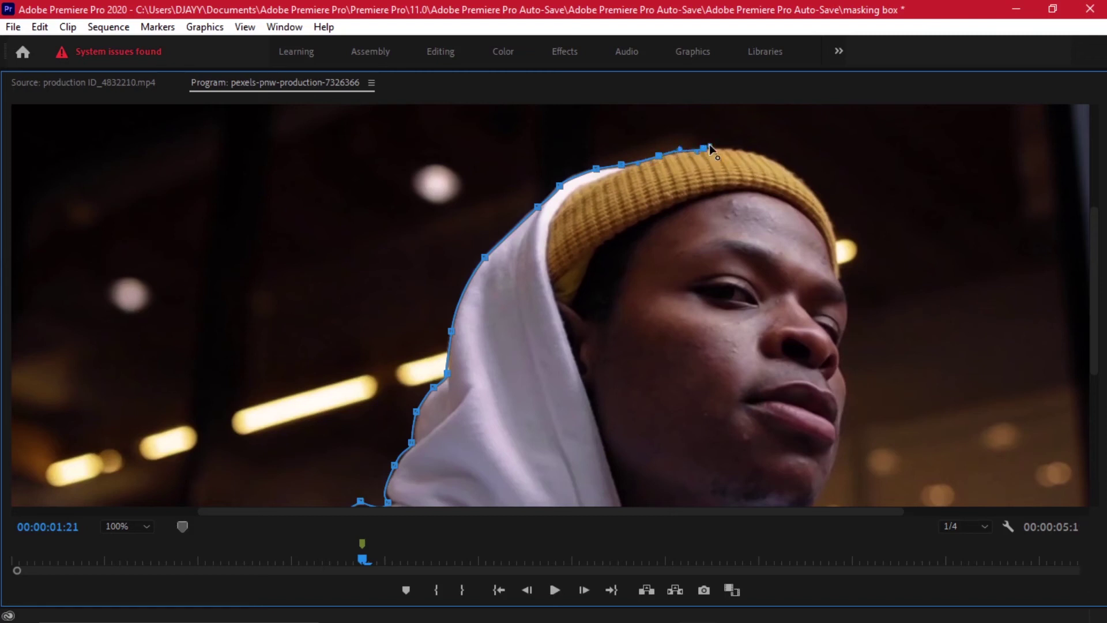
left_click(744, 152)
left_click(757, 151)
Add curved mask points down the hat's right edge and the right side of the face
left_click_drag(783, 166, 839, 261)
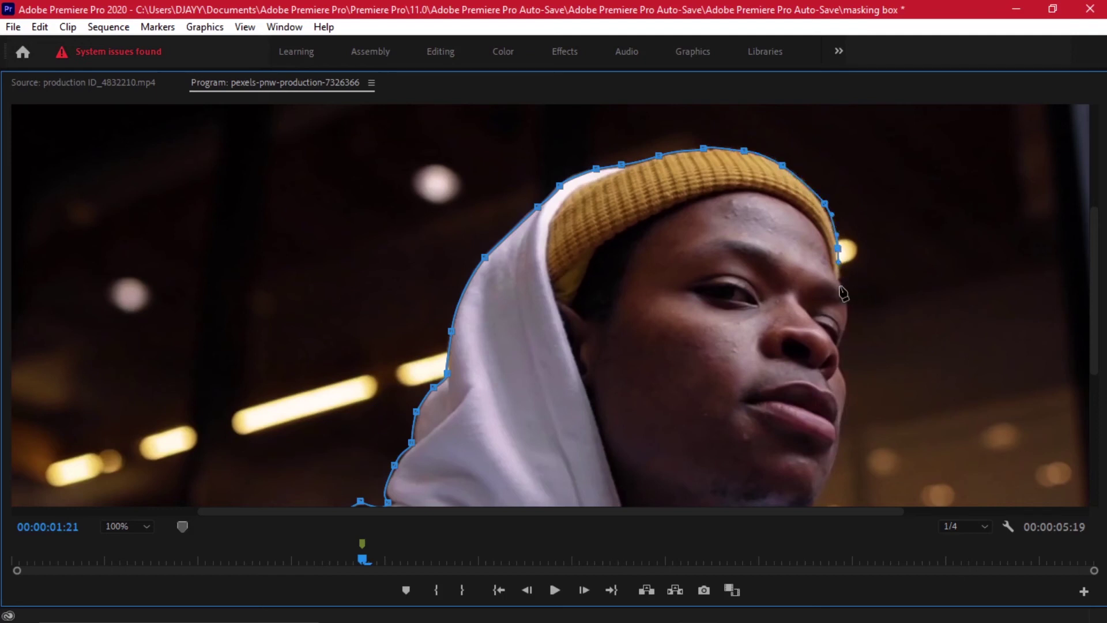
left_click(840, 280)
left_click_drag(850, 311, 850, 318)
left_click(841, 355)
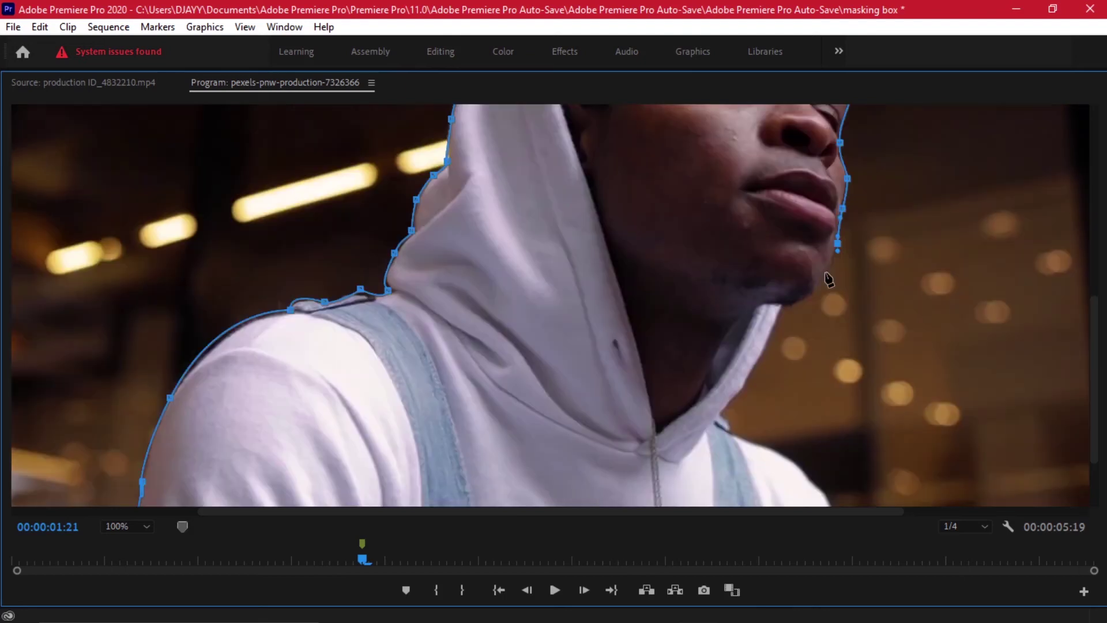
Add curved mask points along the jaw and below the chin toward the neck
left_click_drag(824, 272, 817, 286)
left_click(793, 303)
left_click_drag(753, 359, 759, 390)
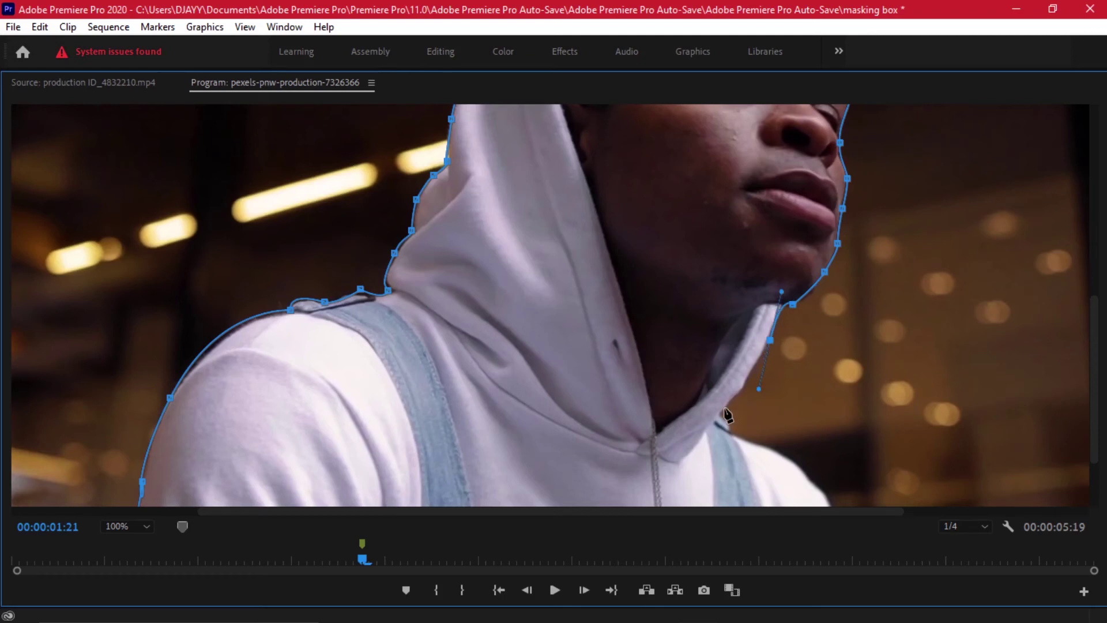
left_click(725, 407)
left_click_drag(750, 387, 753, 385)
left_click_drag(753, 378, 760, 387)
Undo the misplaced point below the chin, redraw it on the neck edge, and refine its curve handles
key("ctrl+z")
key("ctrl+z")
left_click_drag(744, 382, 759, 389)
mouse_move(759, 386)
left_mouse_down()
mouse_move(759, 368)
mouse_move(753, 395)
left_mouse_up()
left_click_drag(751, 394, 749, 386)
left_click_drag(757, 385, 749, 413)
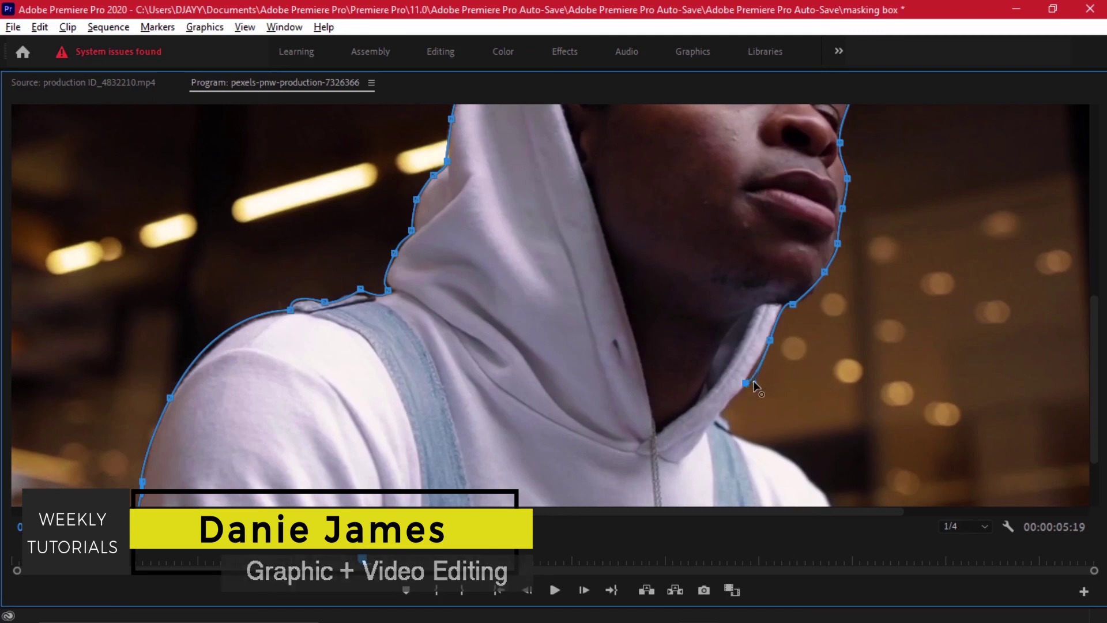
left_click_drag(749, 376, 757, 445)
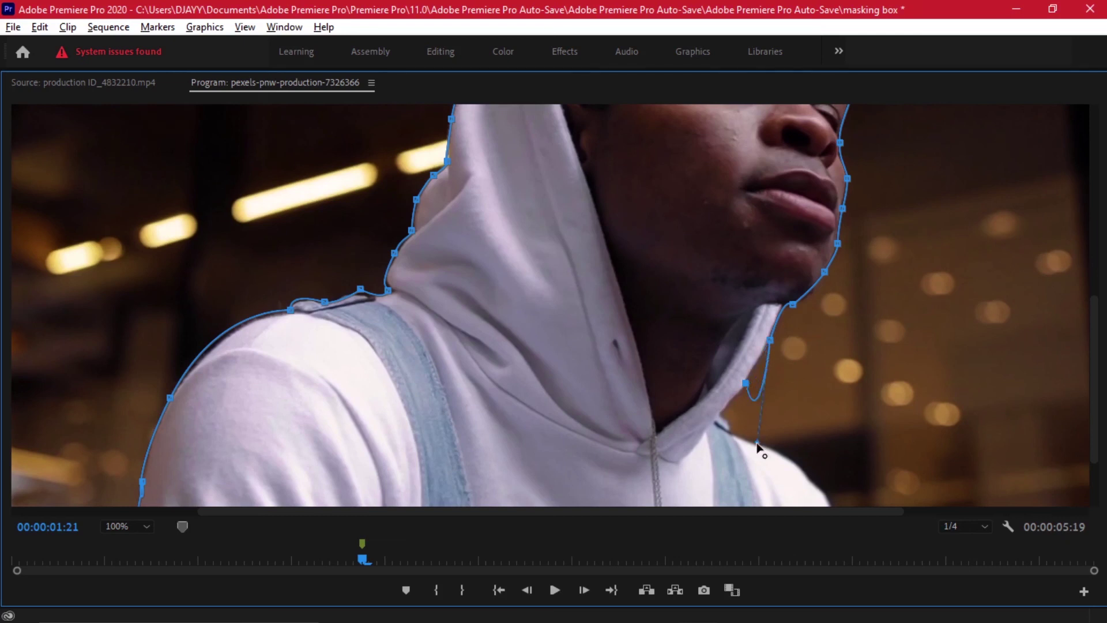
left_click_drag(757, 445, 752, 373)
Add mask points down the neck and along the hood opening onto the right shoulder
left_click(737, 433)
left_click(752, 438)
left_click(767, 446)
left_click(774, 450)
left_click(782, 456)
left_click(810, 480)
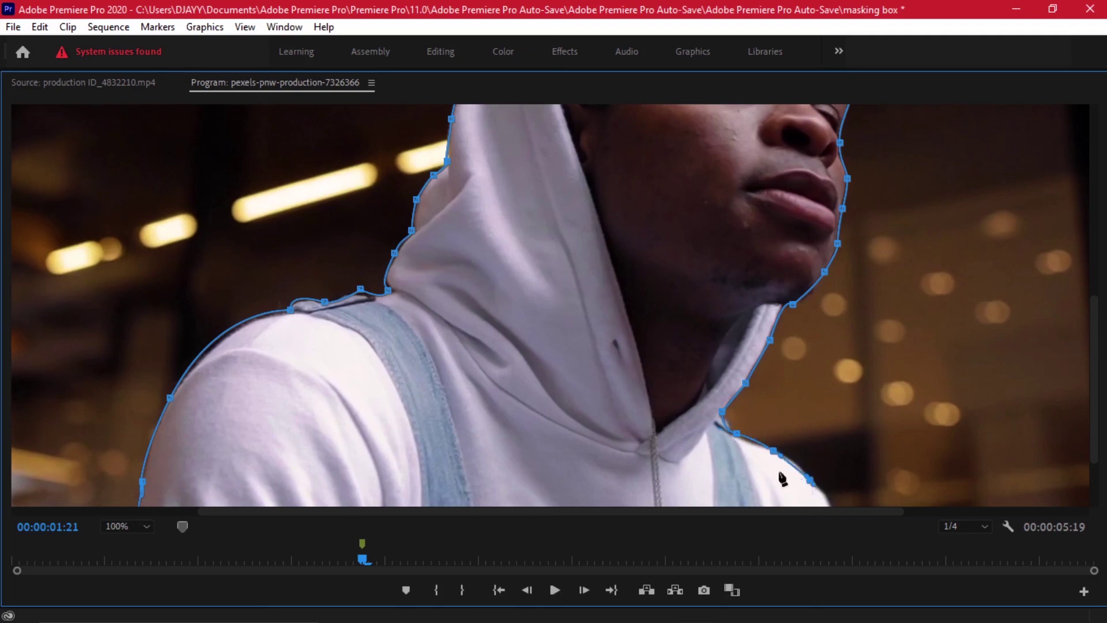
Continue the mask points down the right shoulder to just below the frame's bottom edge
key("alt")
left_click_drag(1094, 312, 1094, 352)
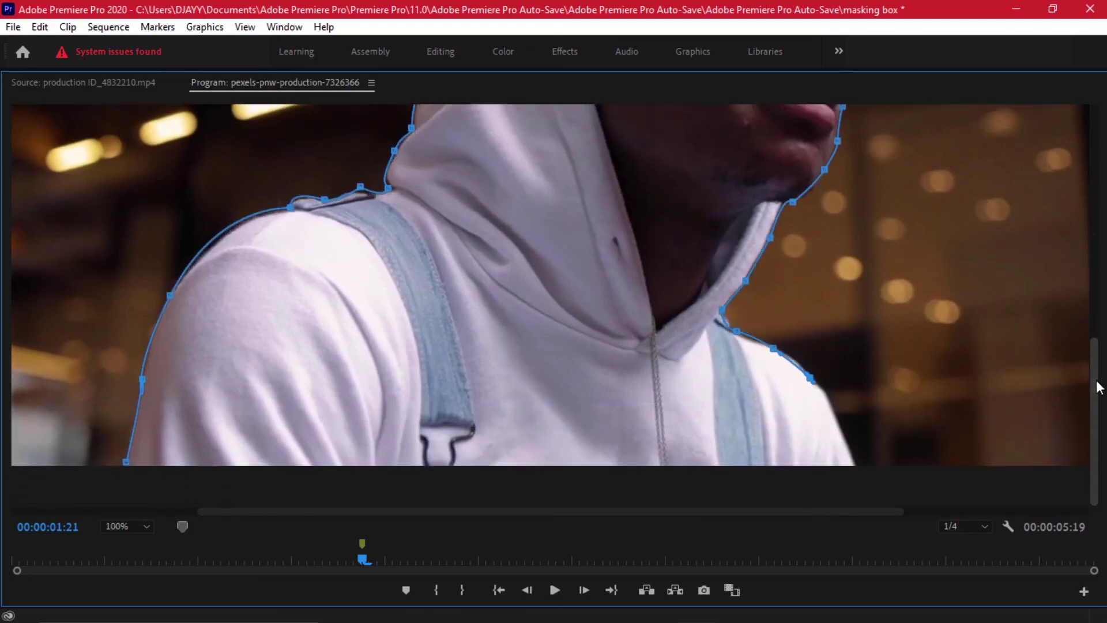
left_click(833, 403)
left_click(843, 435)
left_click(857, 460)
left_click(872, 488)
Run the path below the frame to the lower left, close it at the first point, and restore the monitor layout
left_click_drag(696, 503, 714, 504)
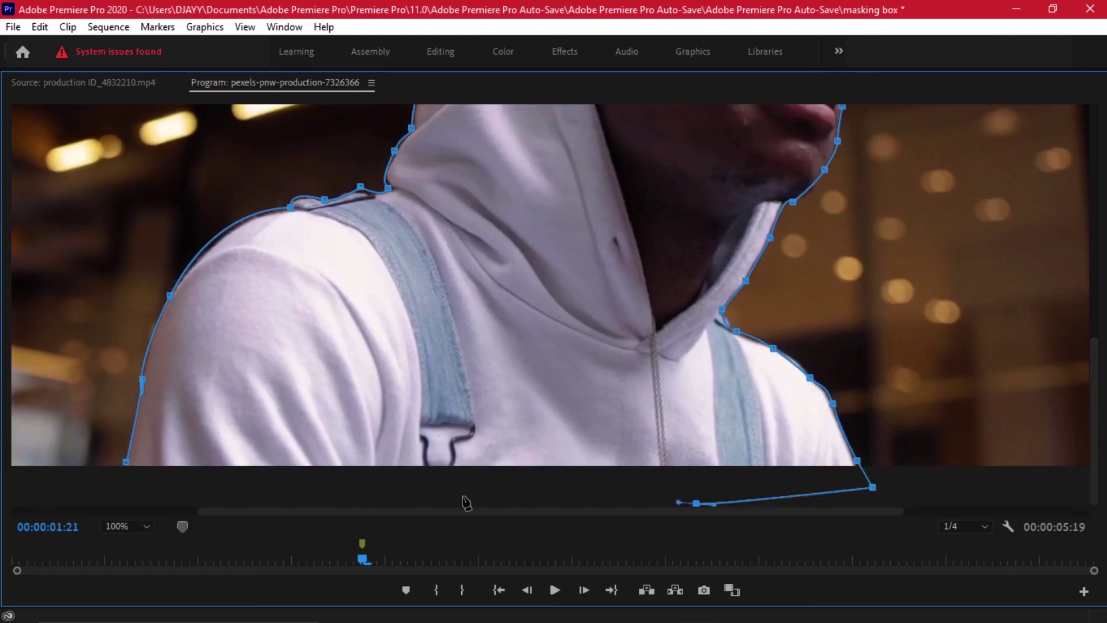
left_click(310, 485)
left_click(126, 488)
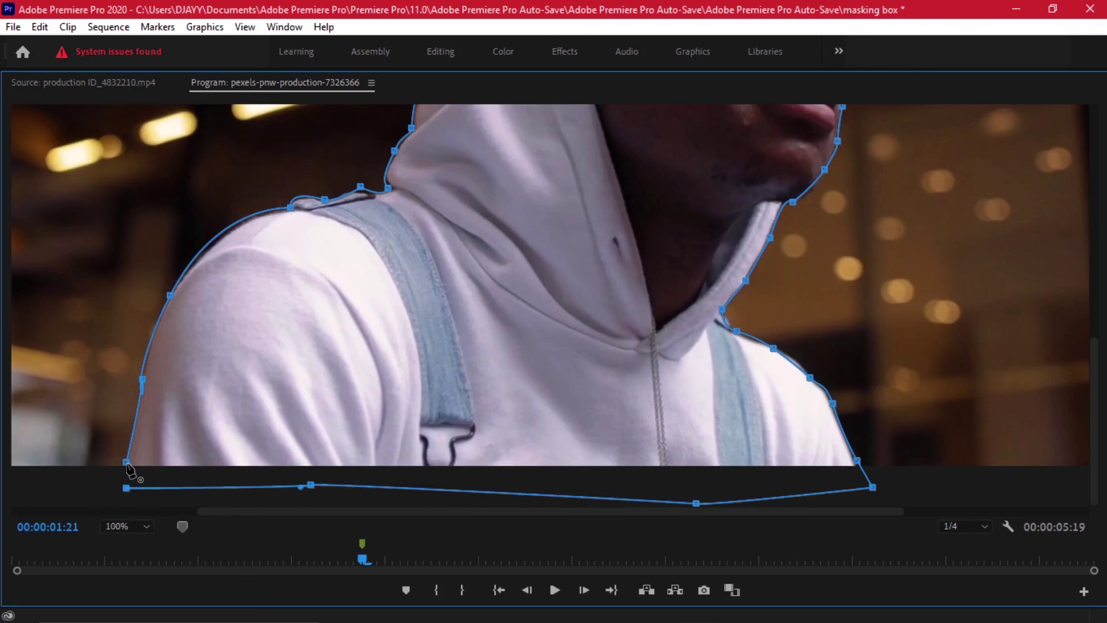
left_click(127, 463)
key("grave")
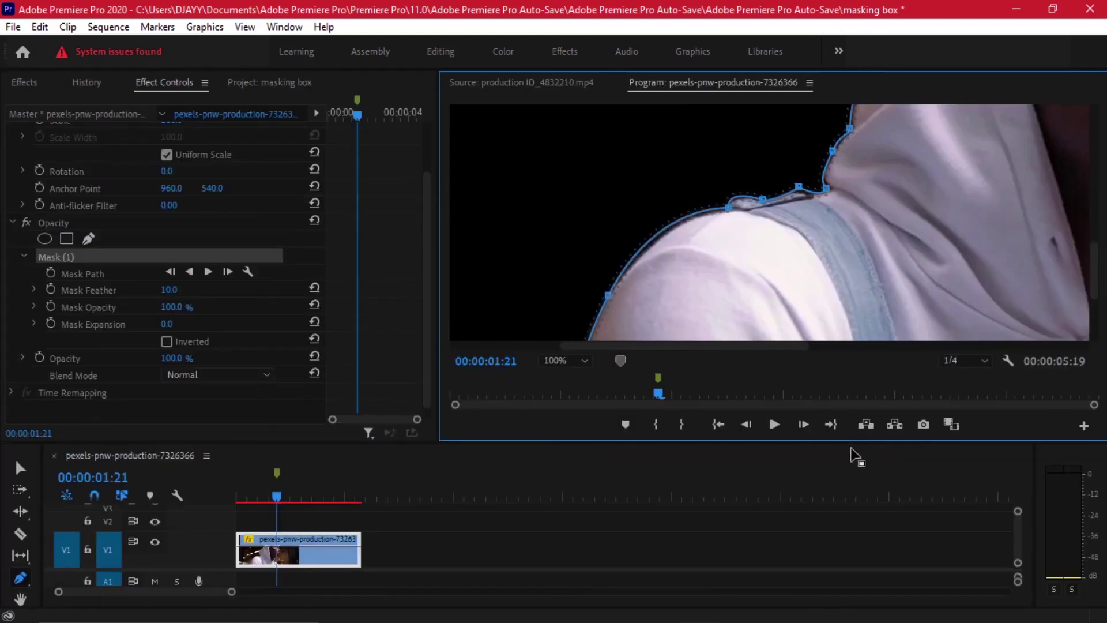
Set the Program monitor zoom to Fit, select Mask (1), and drag a curved point at the hat's right edge
left_click(576, 361)
left_click(578, 383)
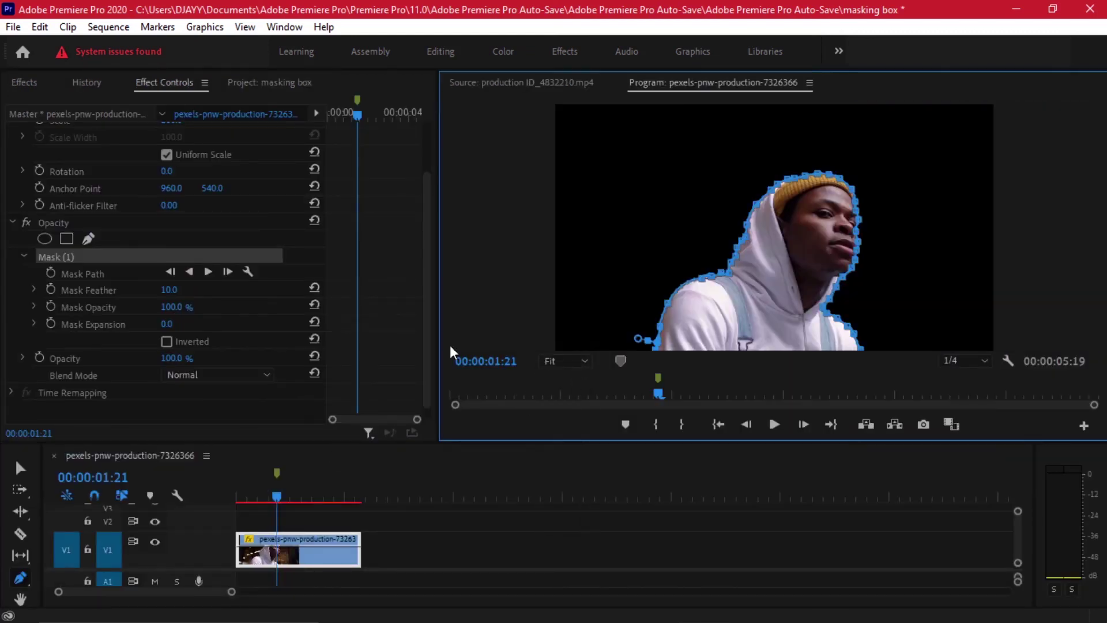
left_click(85, 259)
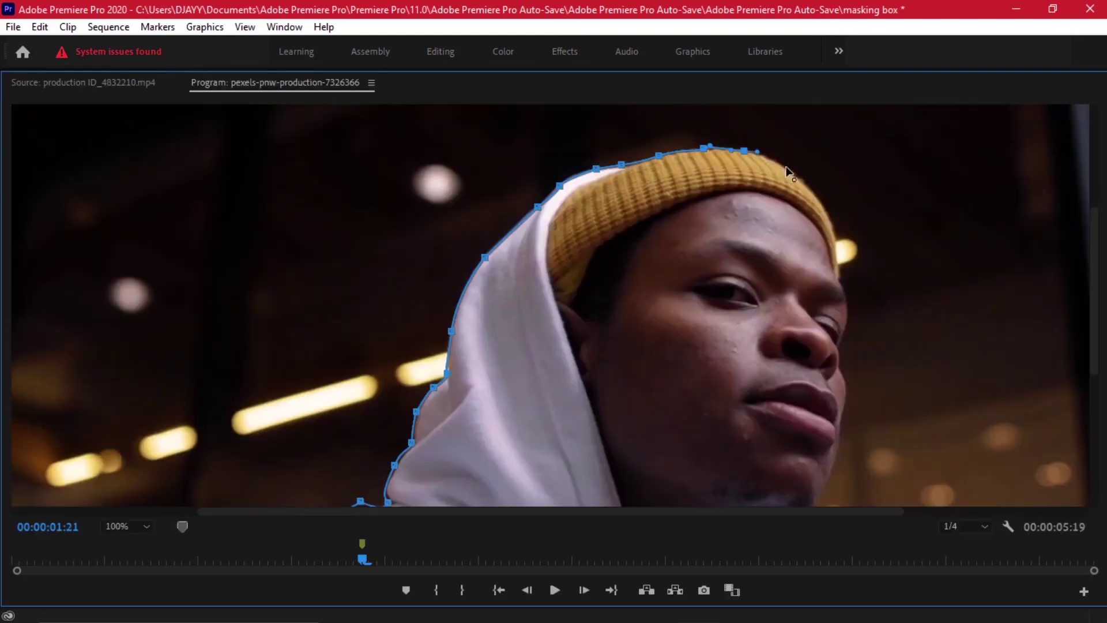
left_click_drag(783, 166, 838, 261)
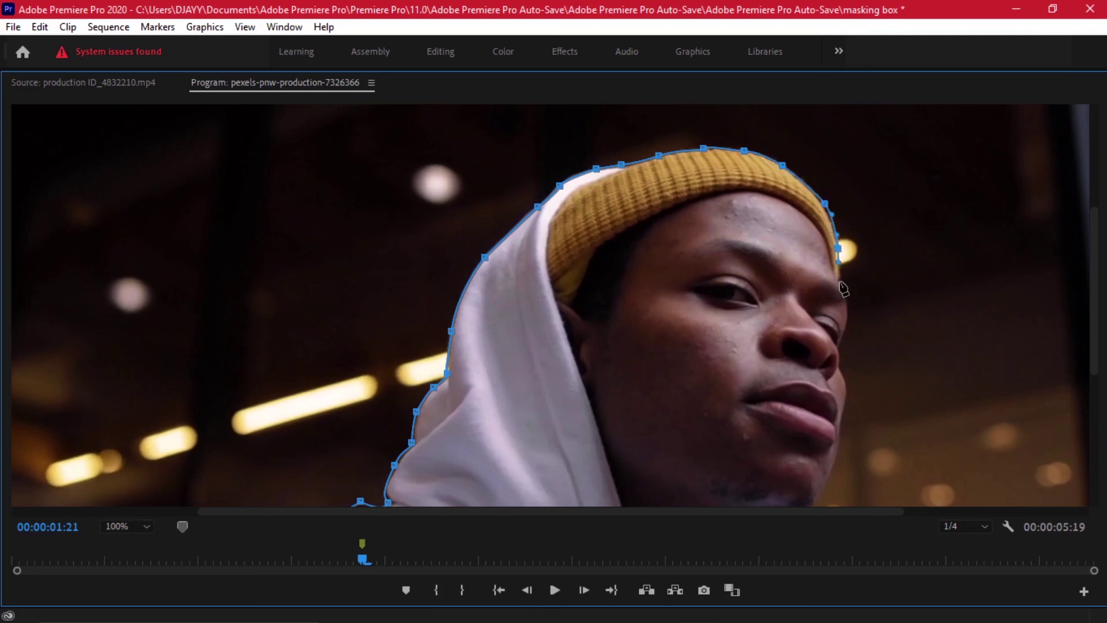
Drag a curved mask point down the face's right edge toward the chin
left_click_drag(850, 311, 846, 399)
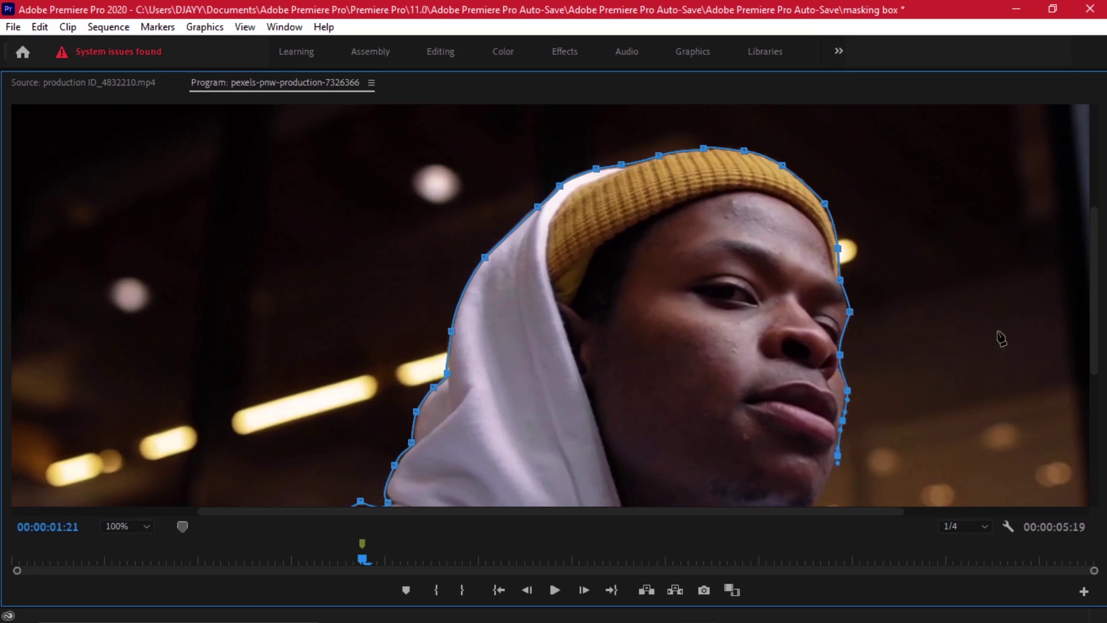
left_click_drag(1094, 248, 1094, 338)
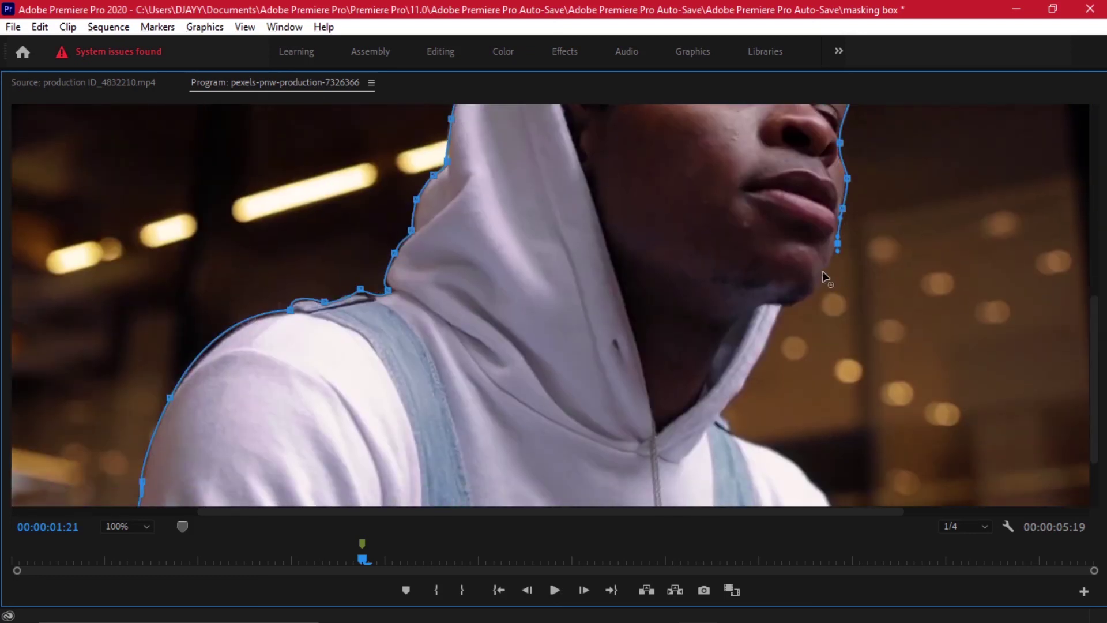